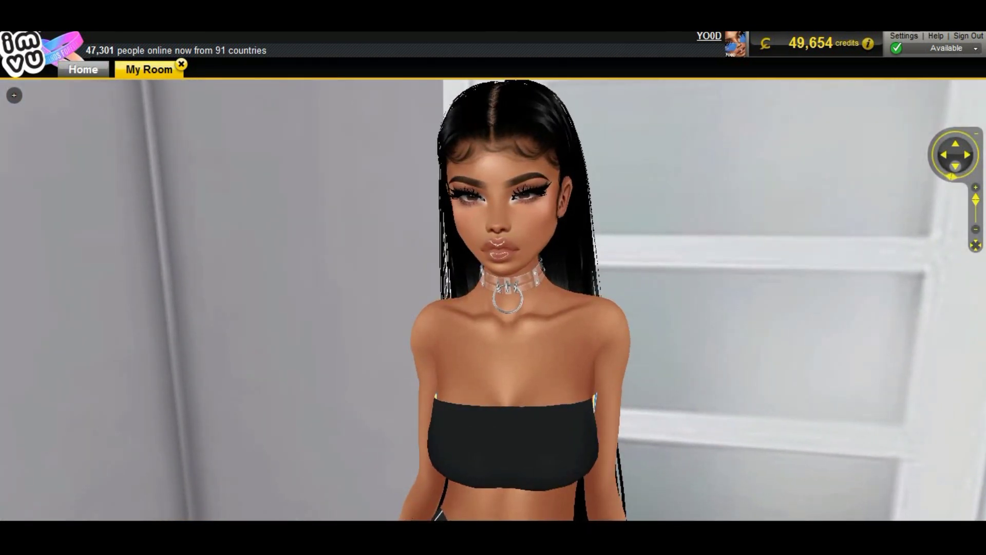
- Tilt and turn the camera around the avatar, then switch to the full-body view of the room
left_click(956, 166)
left_click(956, 144)
left_click(944, 155)
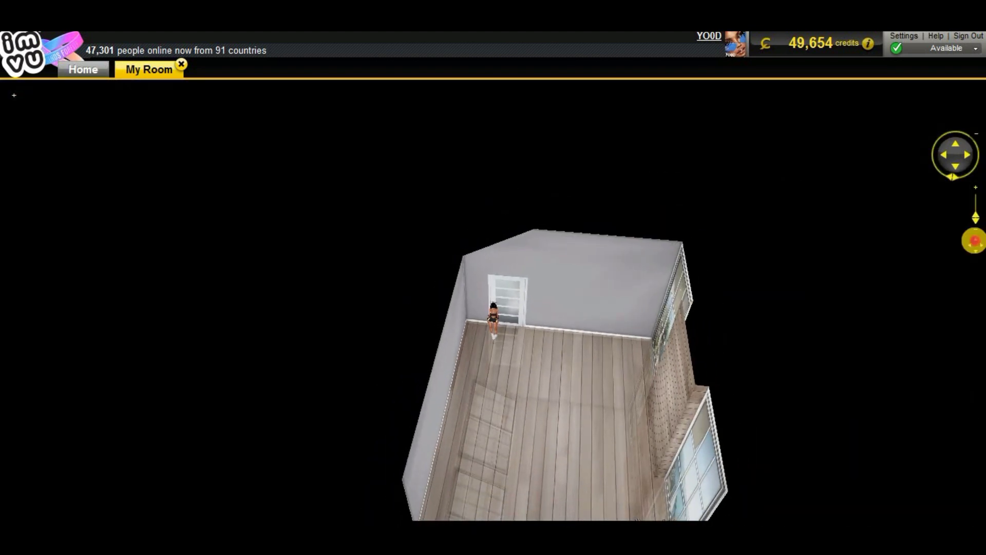
left_click(975, 245)
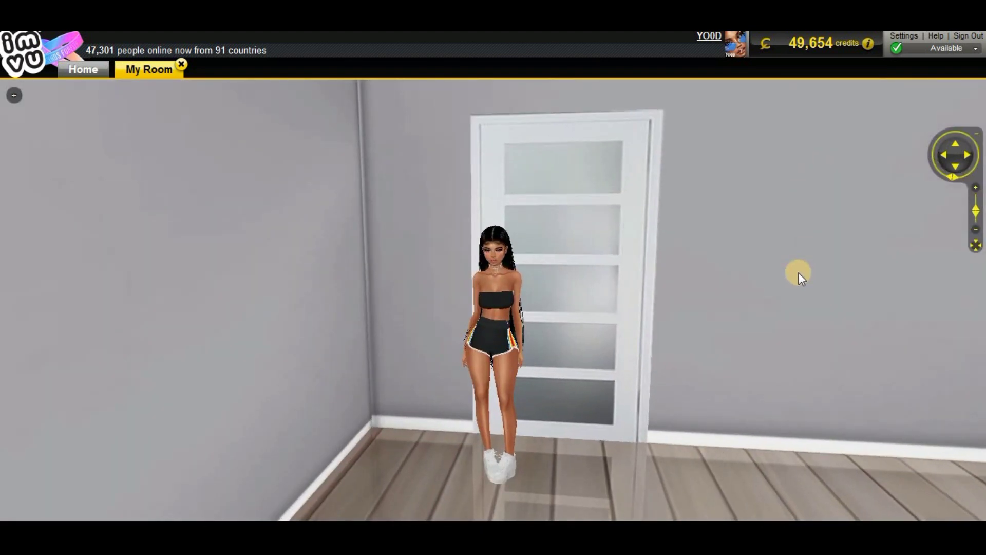
- Zoom in on the avatar's face and lower the viewing angle, then return to the full-body view
scroll(799, 272, "up", 5)
left_click_drag(794, 324, 801, 282)
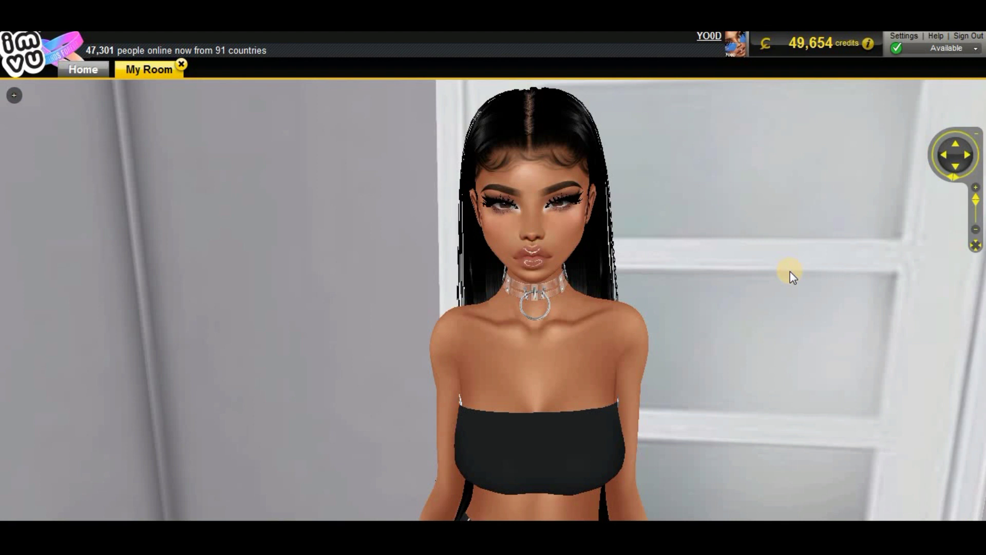
key("Down")
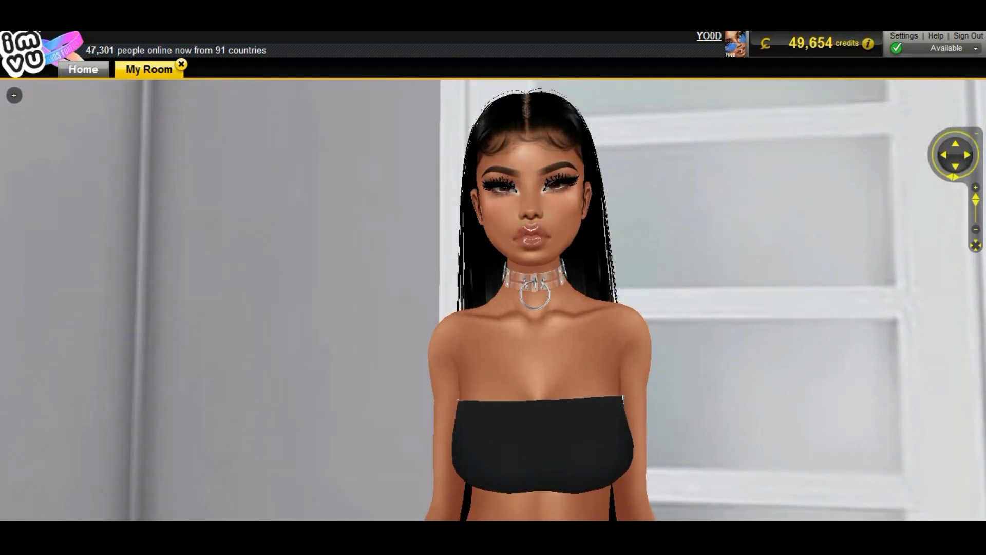
left_click(974, 247)
scroll(572, 418, "up", 10)
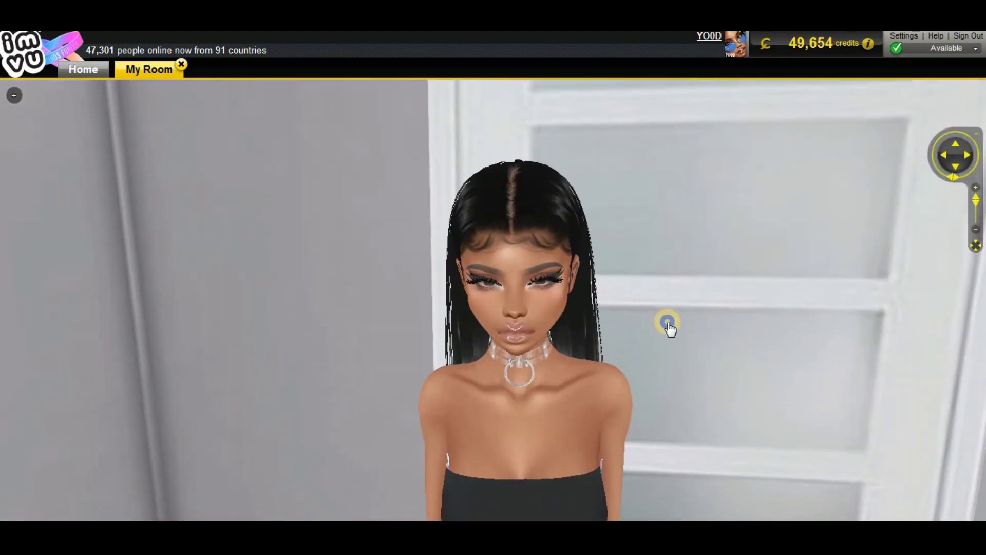
- Orbit the camera to view the avatar from an angle, zooming in and out around the body
mouse_move(668, 324)
left_mouse_down()
mouse_move(682, 320)
mouse_move(691, 353)
mouse_move(680, 310)
left_mouse_up()
scroll(691, 354, "down", 5)
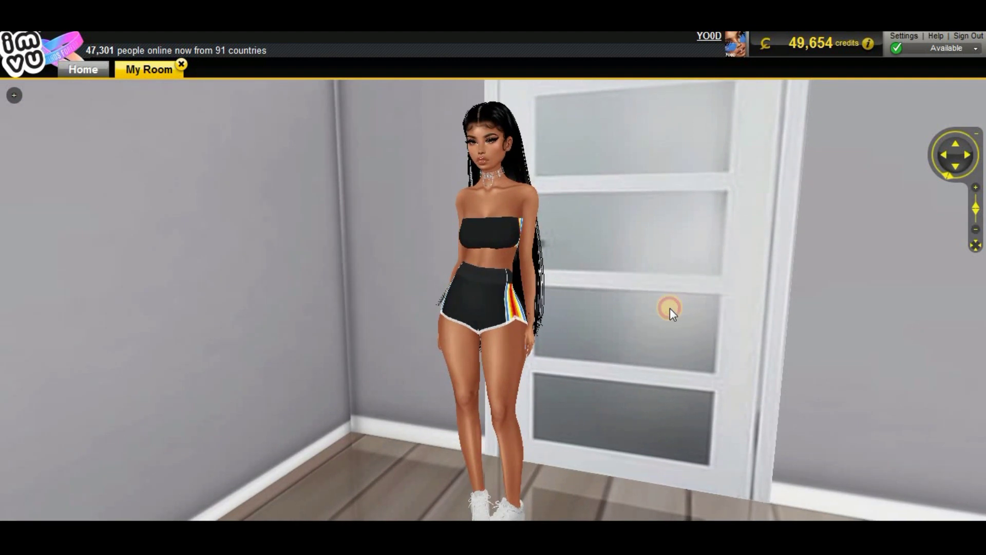
scroll(669, 309, "down", 2)
scroll(670, 307, "up", 4)
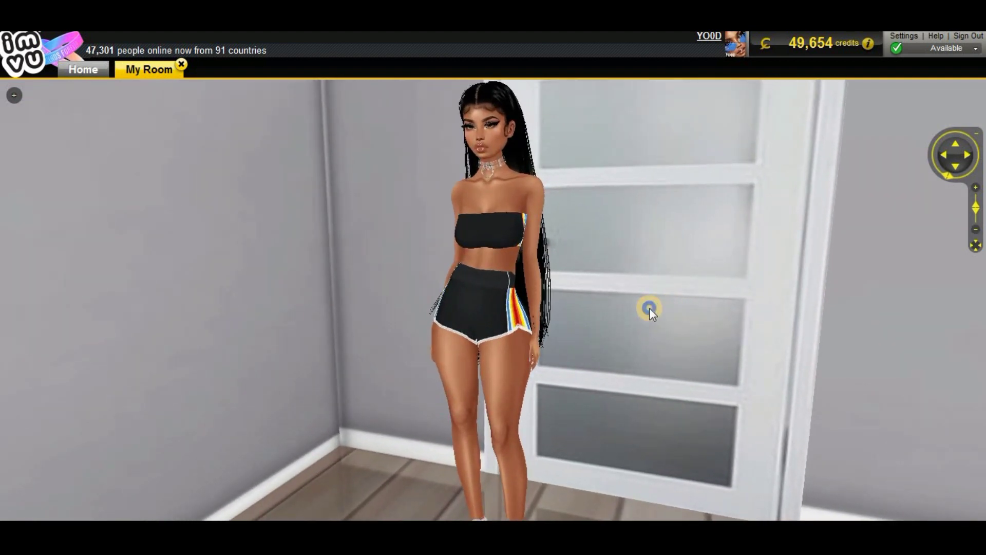
left_click_drag(649, 307, 650, 312)
scroll(650, 314, "down", 1)
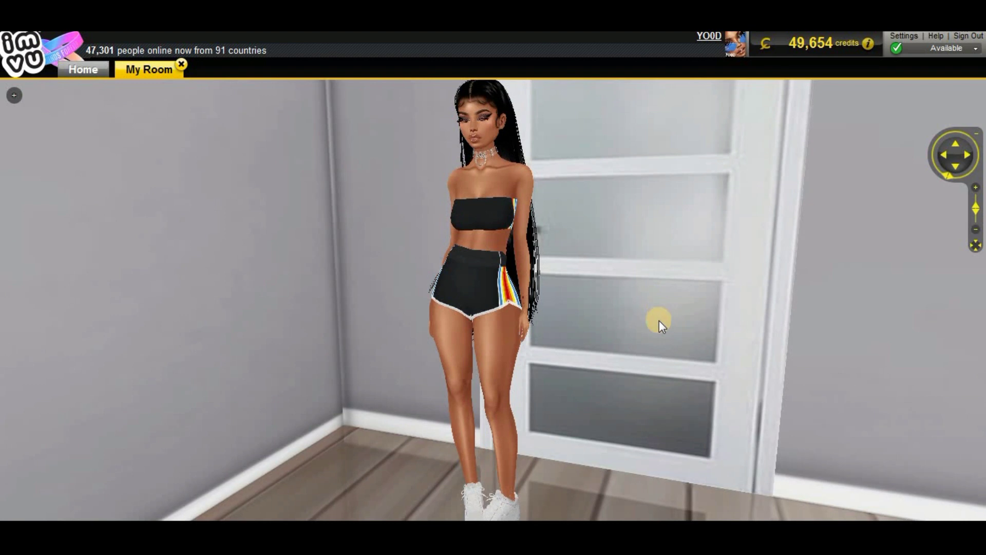
- Lower the camera to view the avatar from below, framing the whole body including the shoes
key("Down")
key("Down")
key("Down")
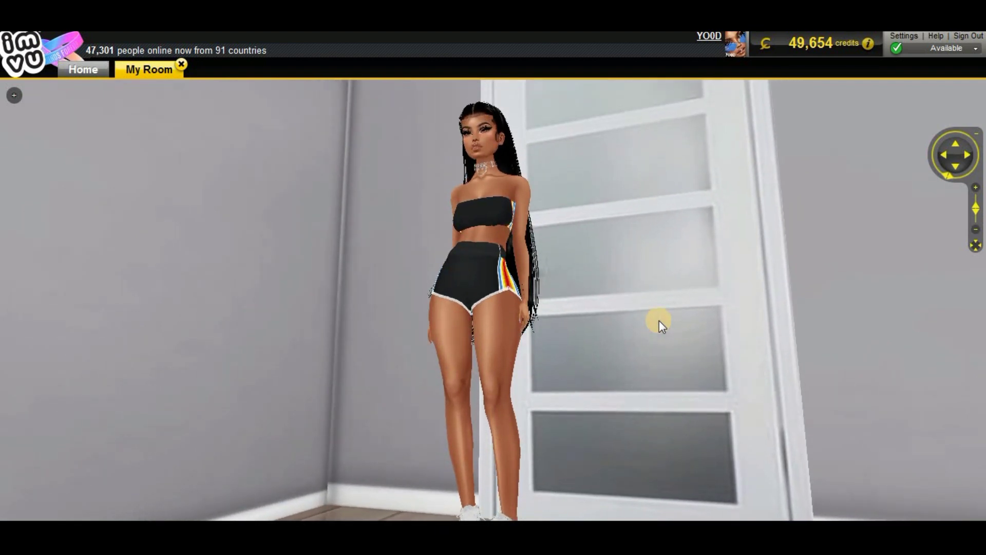
key("Up")
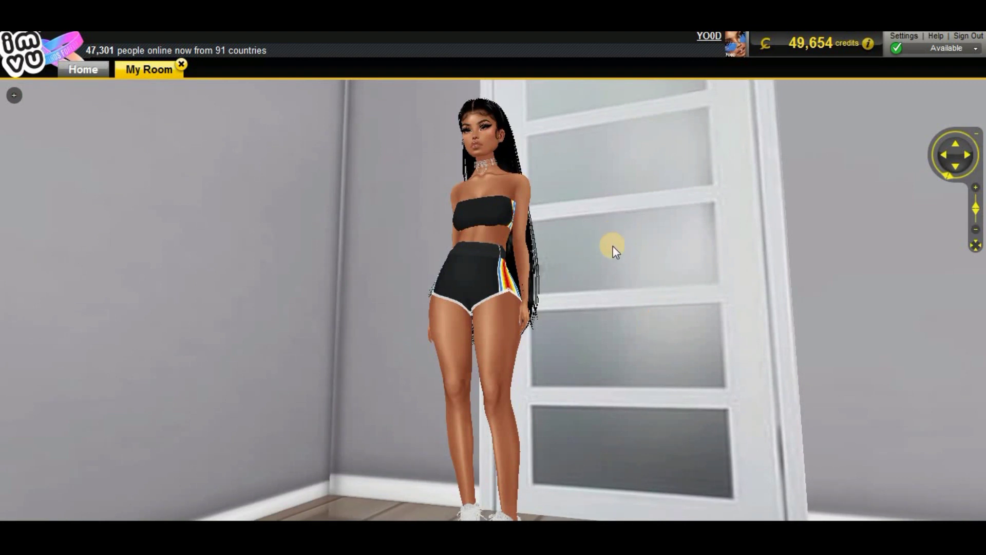
scroll(608, 251, "down", 2)
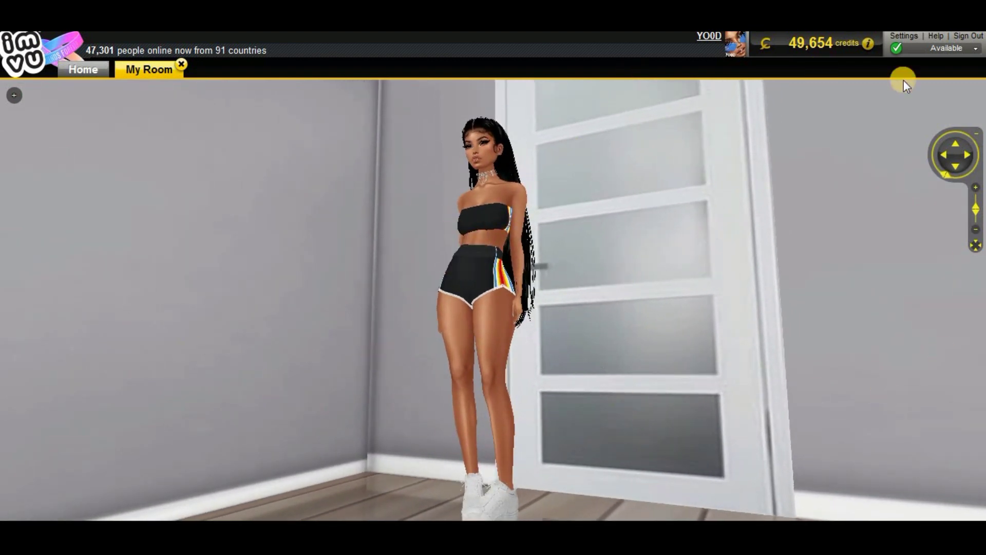
left_click_drag(687, 354, 689, 347)
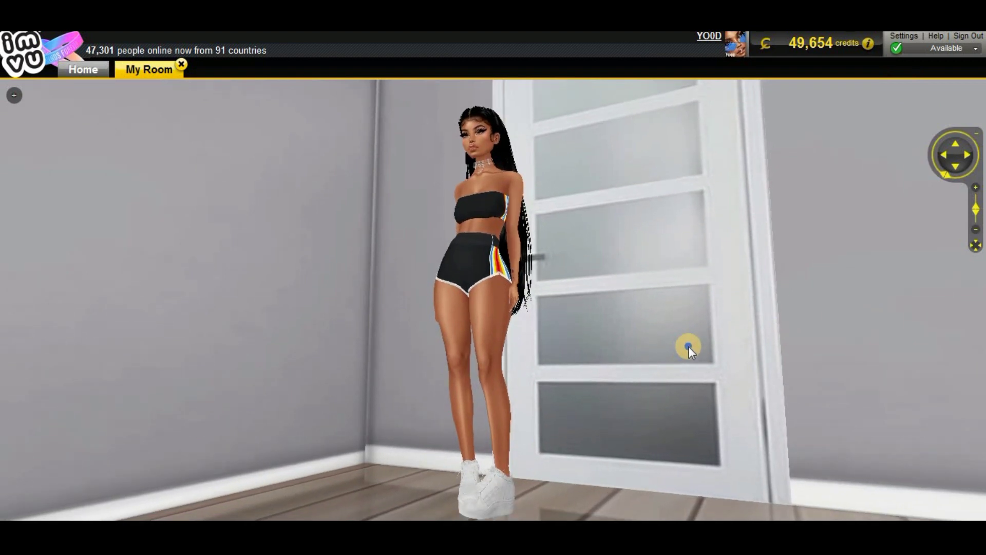
- View the whole room from a distance, then orbit and zoom back in close to the avatar
left_click(973, 247)
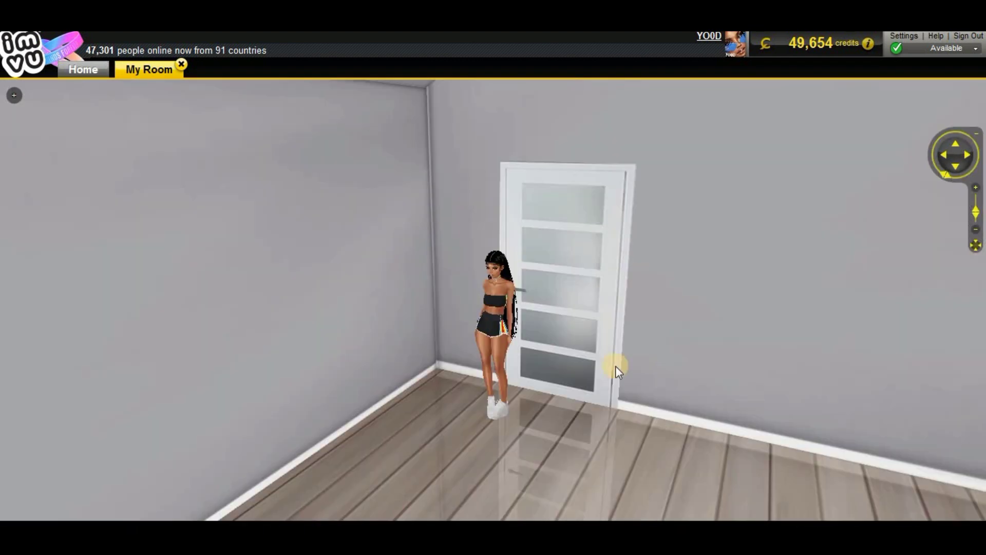
scroll(615, 366, "up", 5)
left_click_drag(652, 295, 687, 304)
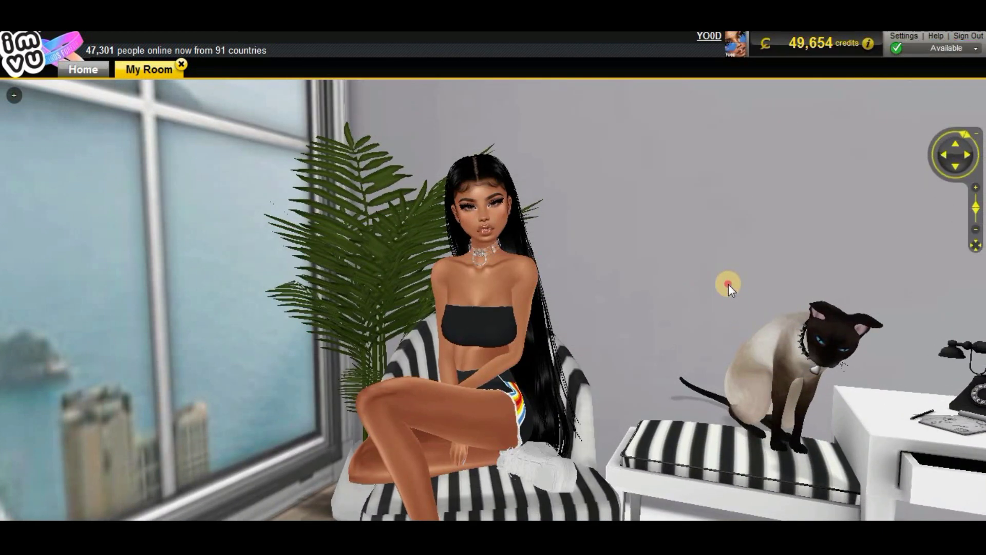
scroll(728, 284, "up", 3)
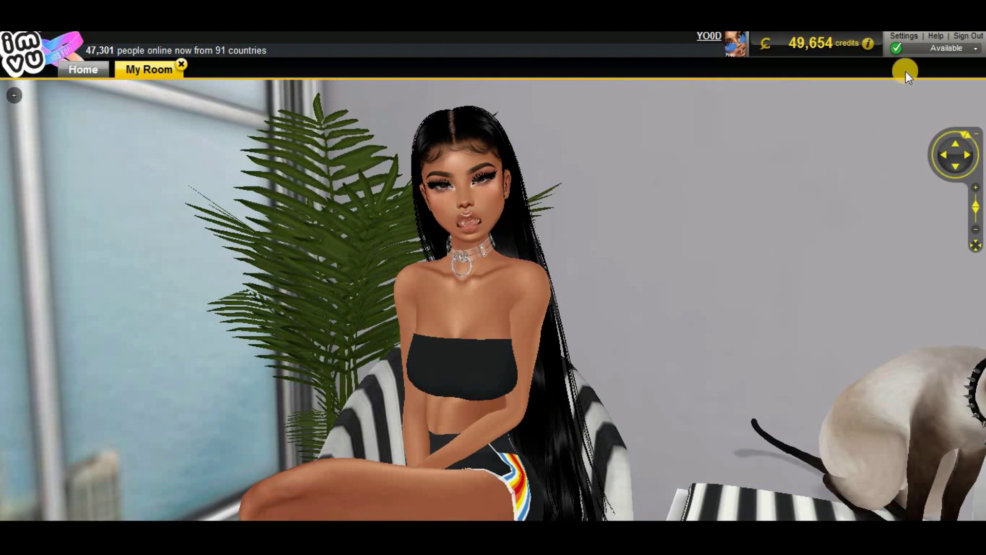
- Set the online status to Do Not Disturb and turn off Show Chat Room Location on the IMVU website
left_click(932, 48)
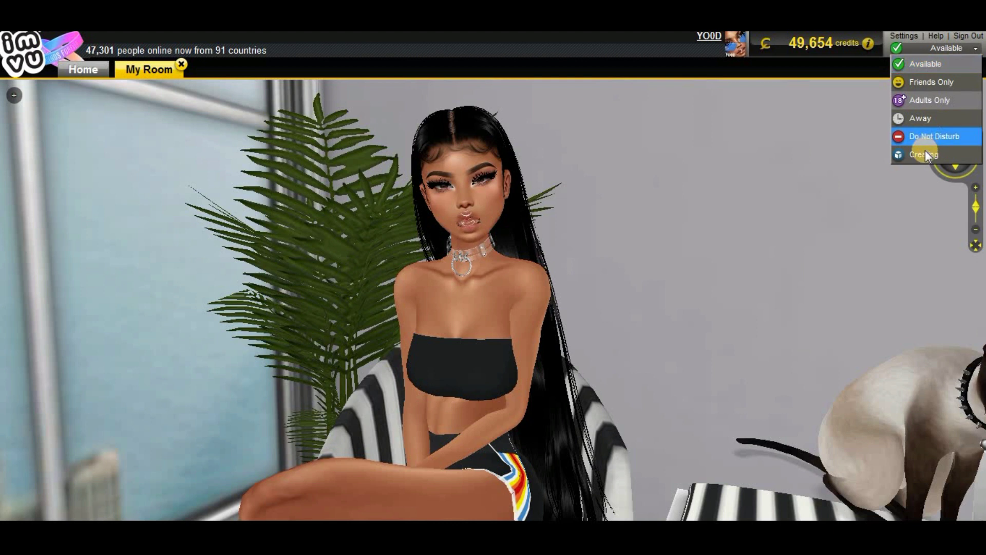
left_click(924, 137)
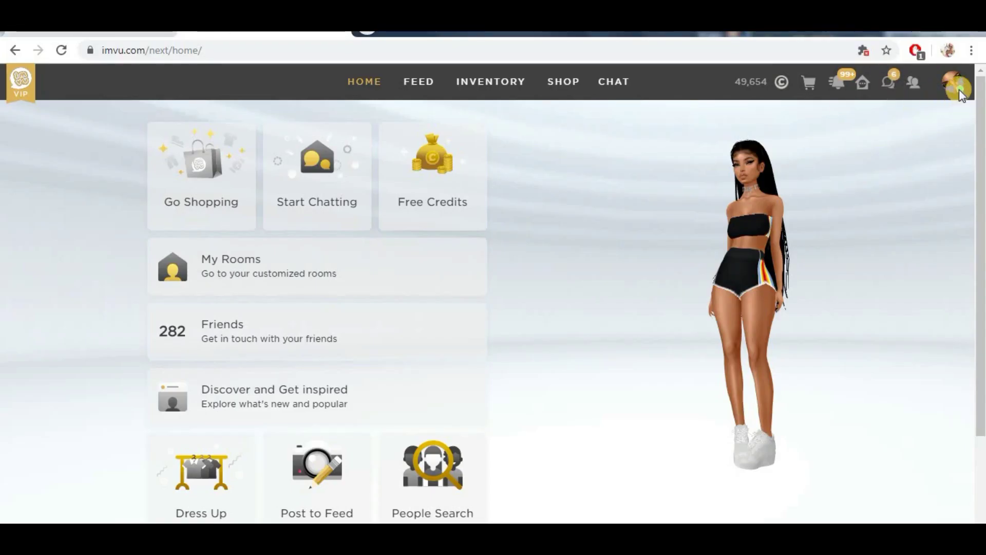
left_click(954, 84)
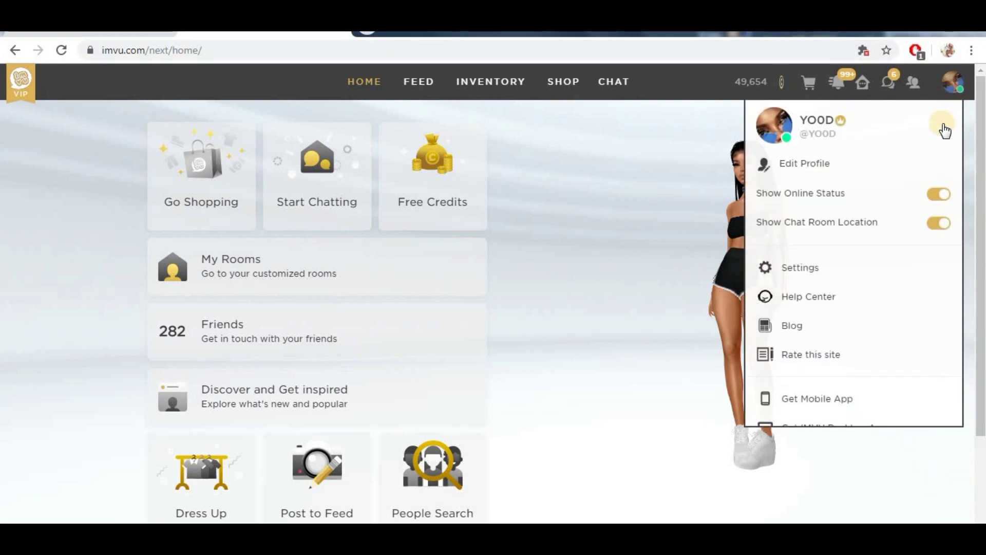
left_click(942, 226)
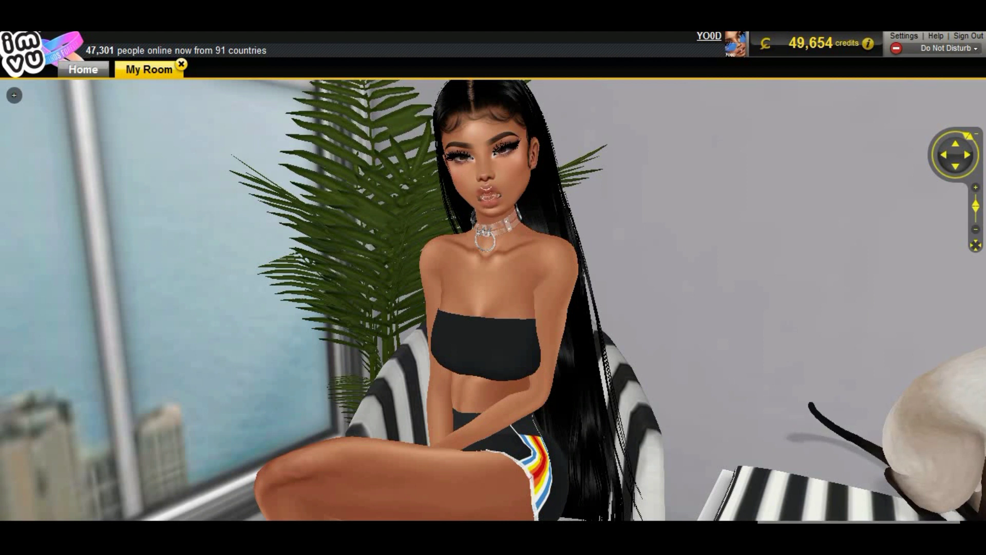
- Open the IMVU client's settings and display the Advanced page with its Troubleshooting Tools
left_click(902, 37)
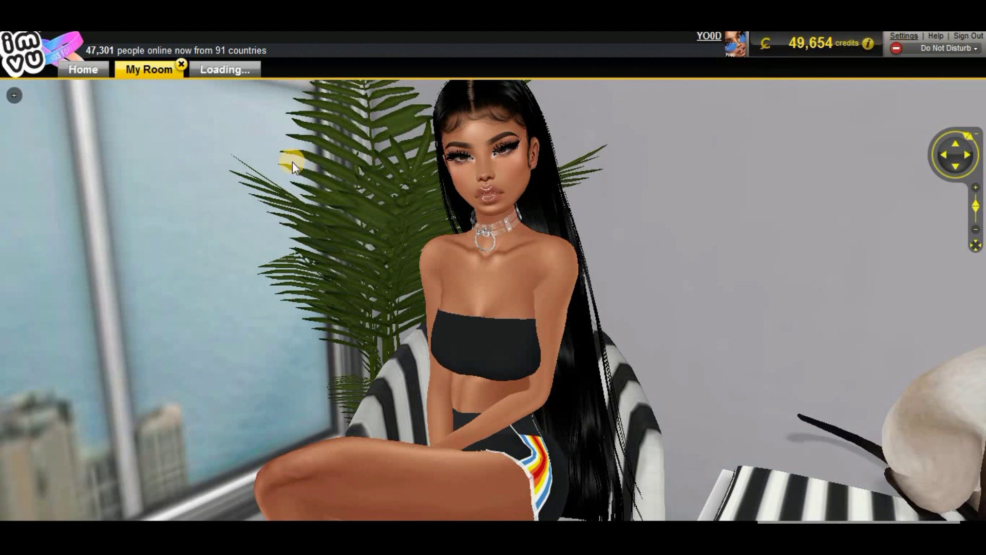
left_click(79, 275)
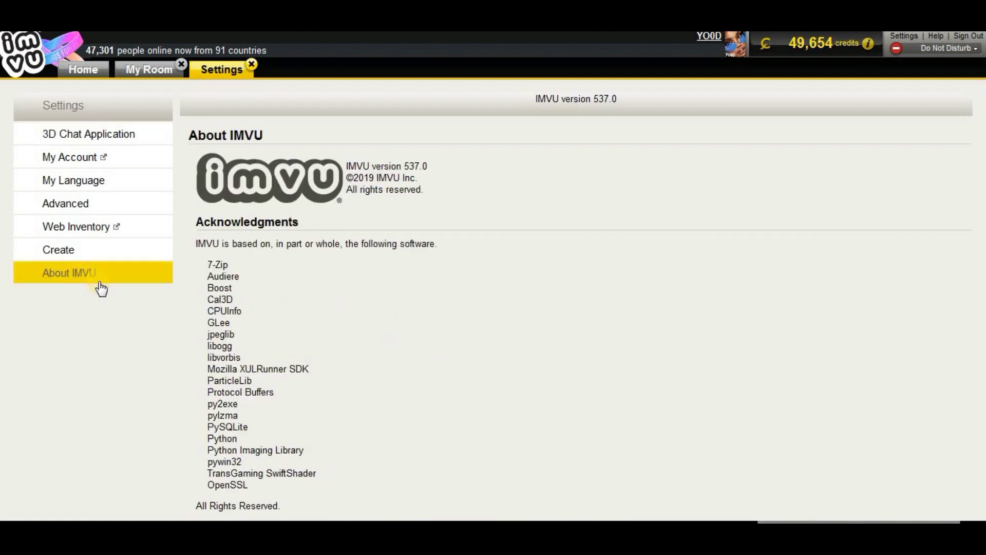
left_click(78, 256)
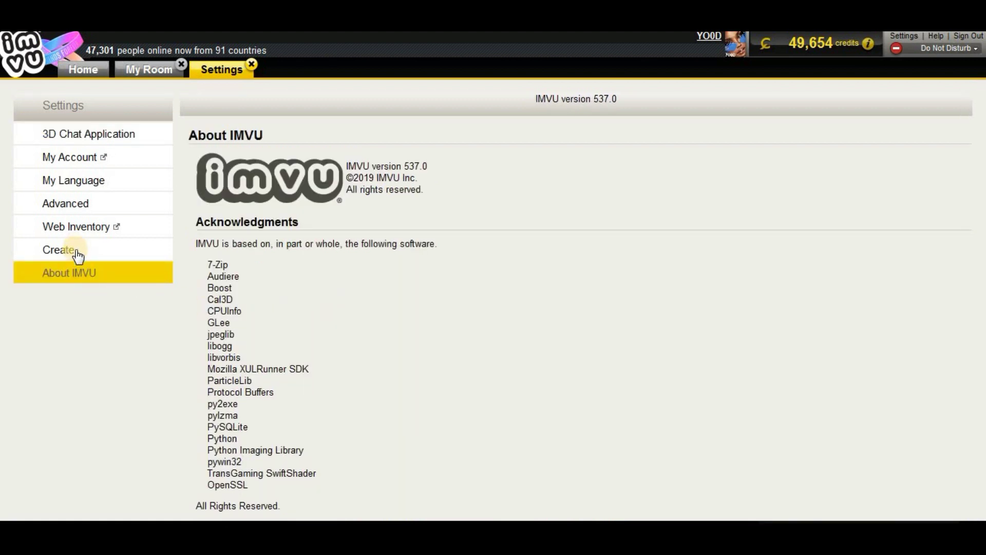
left_click(83, 208)
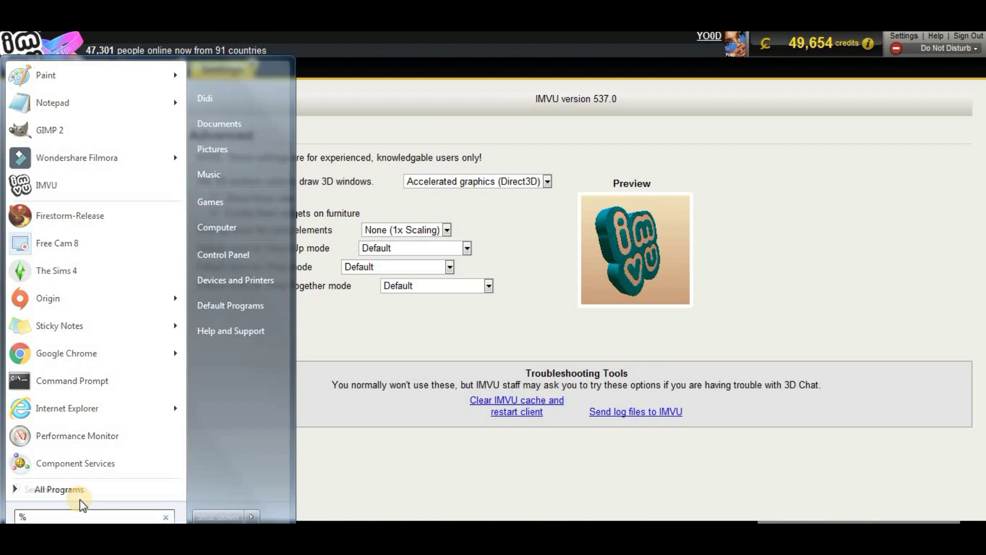
- Switch to Windows Explorer at %appdata% and open the IMVU folder inside Roaming
type("%appdata")
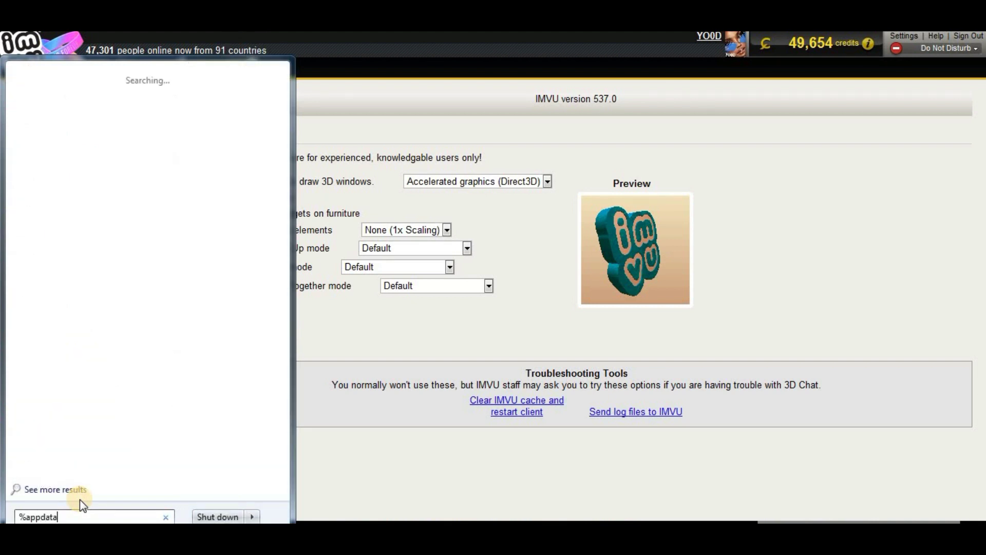
type("%")
left_click(104, 82)
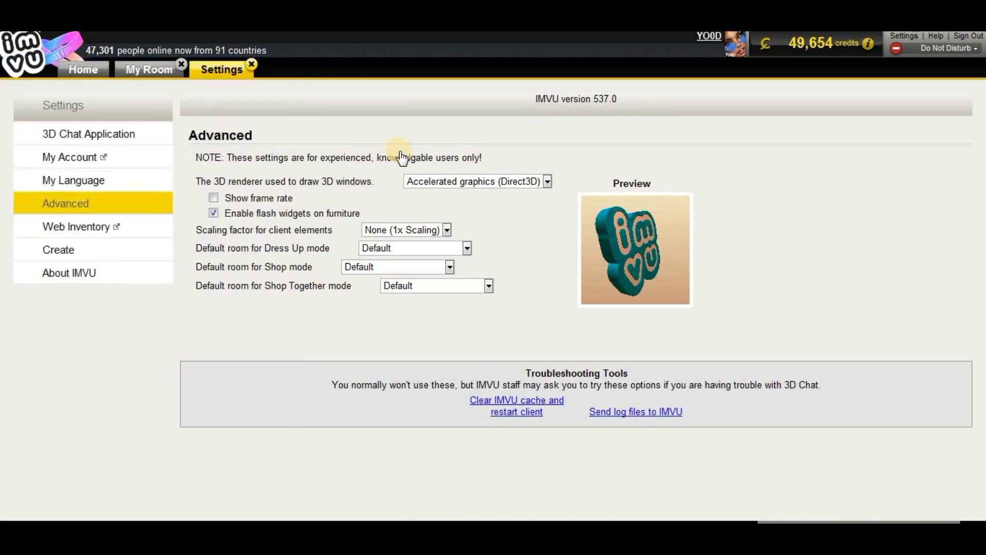
double_click(630, 45)
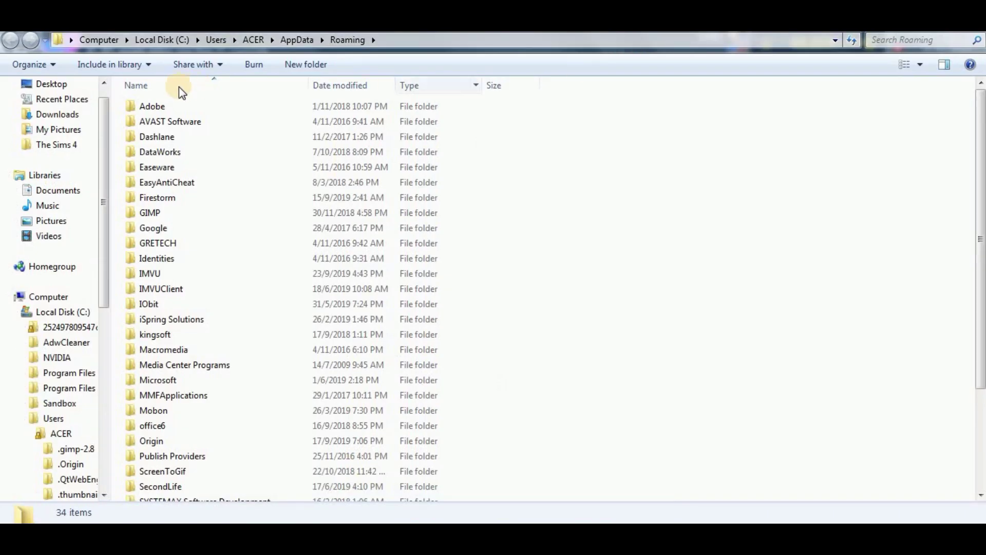
double_click(168, 273)
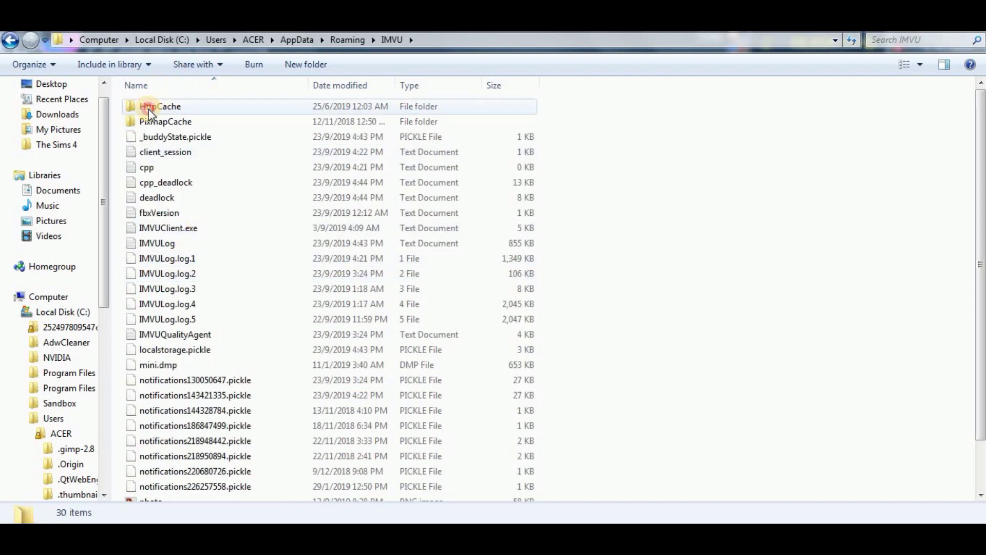
- Delete the HttpCache folder from the IMVU application data folder
left_click(149, 109)
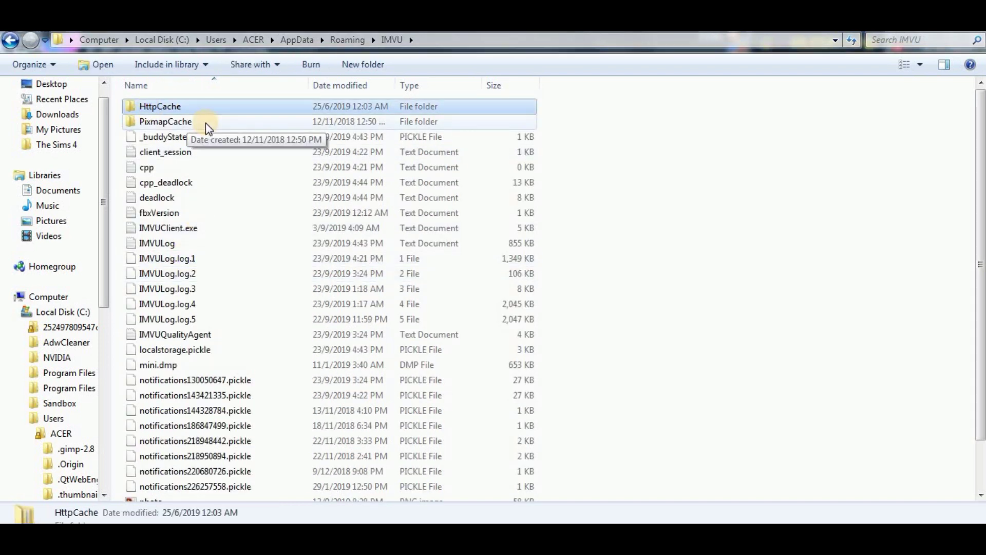
key("Delete")
key("Return")
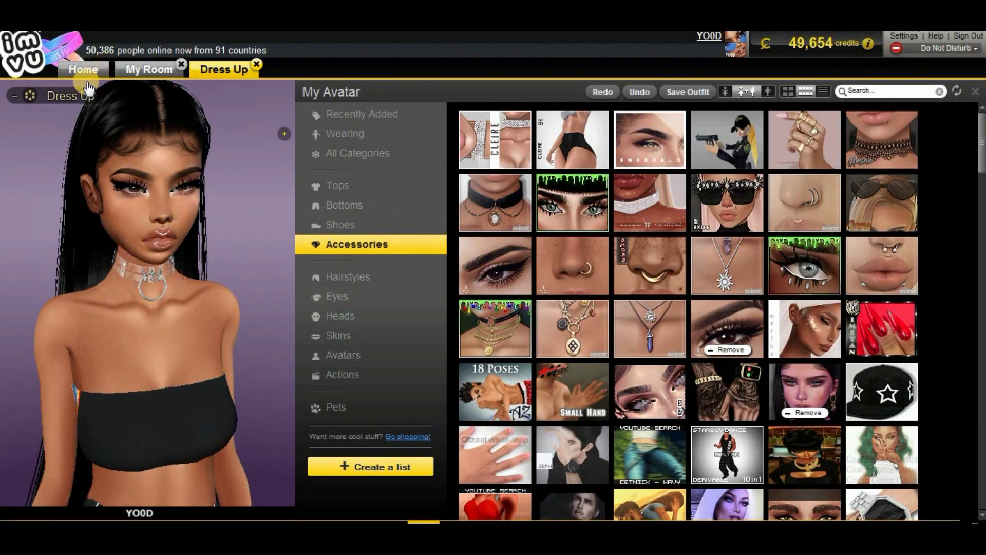
- Create a custom list named "fave's" in the Dress Up inventory
left_click(24, 96)
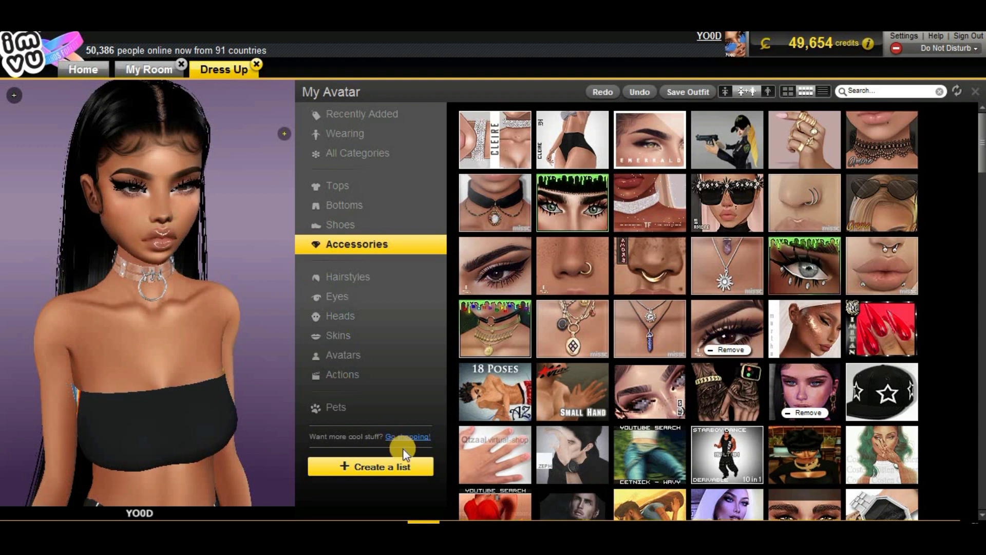
left_click(399, 465)
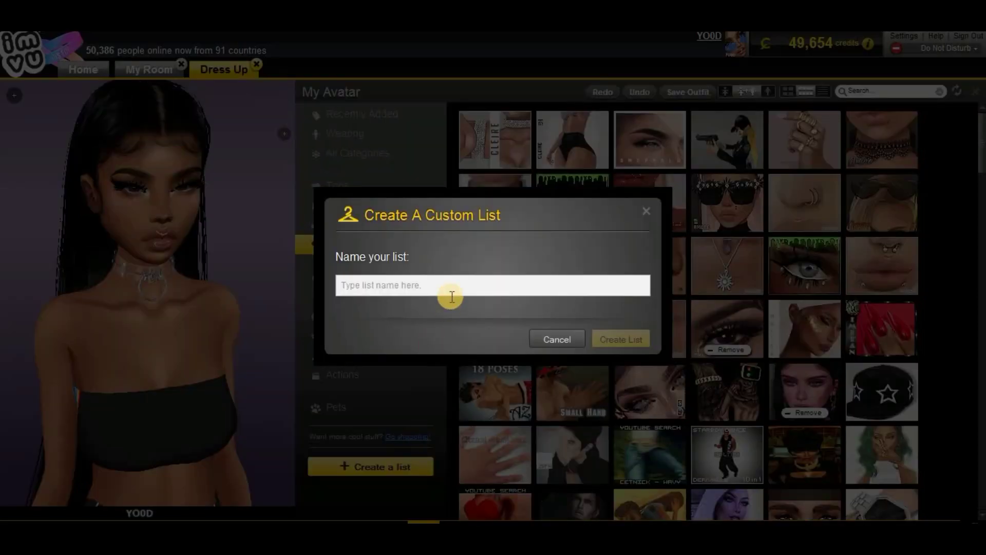
type("fave's")
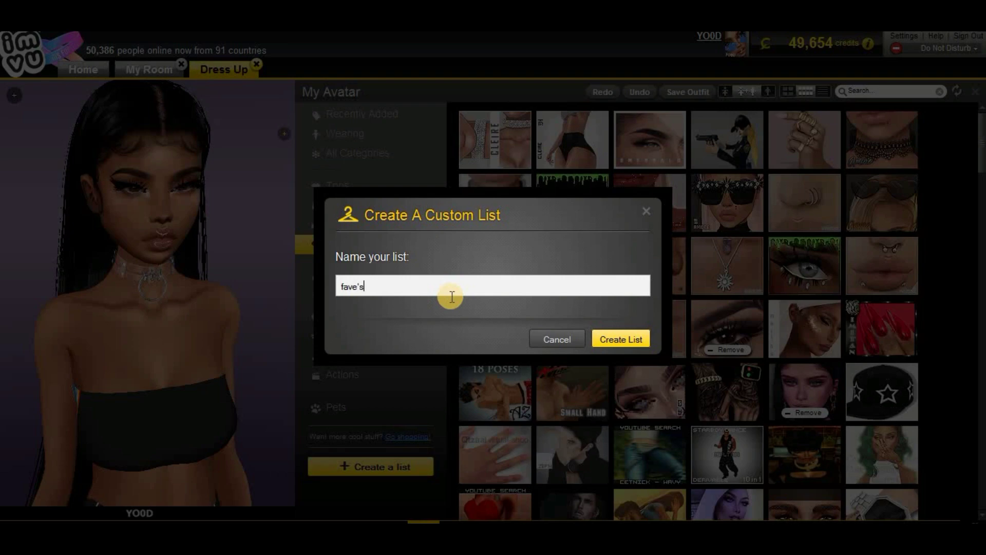
key("Return")
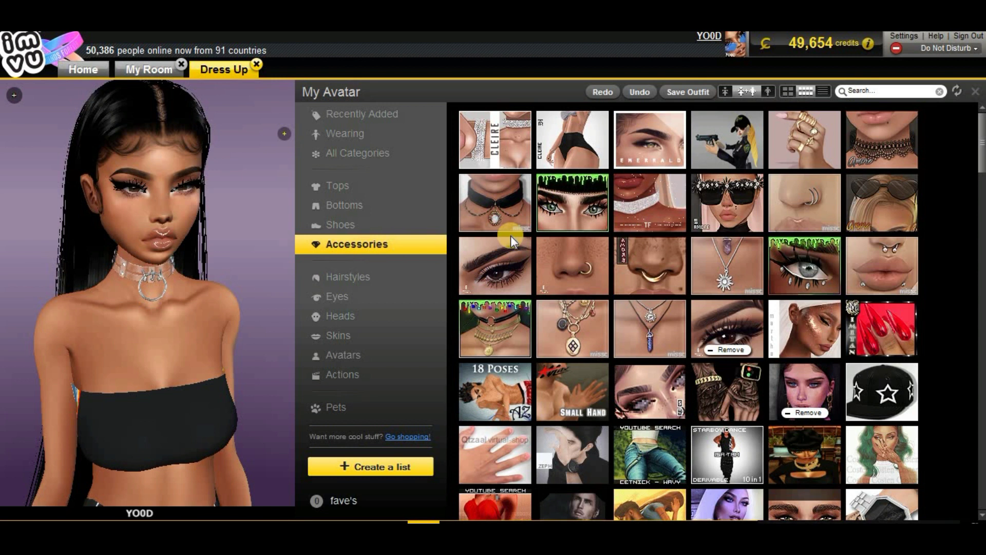
- Search the accessories inventory for "eyeli" and add the first matching item to the fave's list
left_click(879, 90)
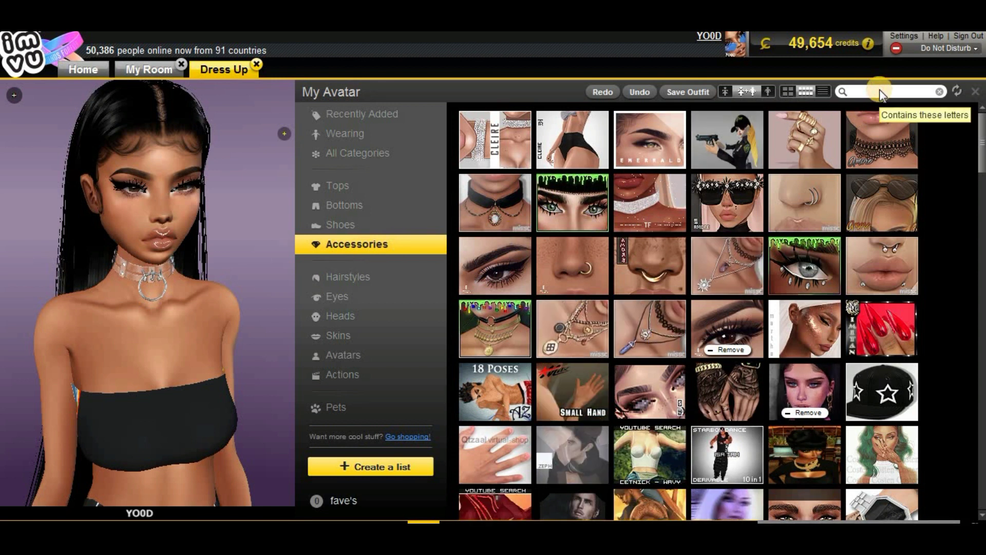
type("eyeli")
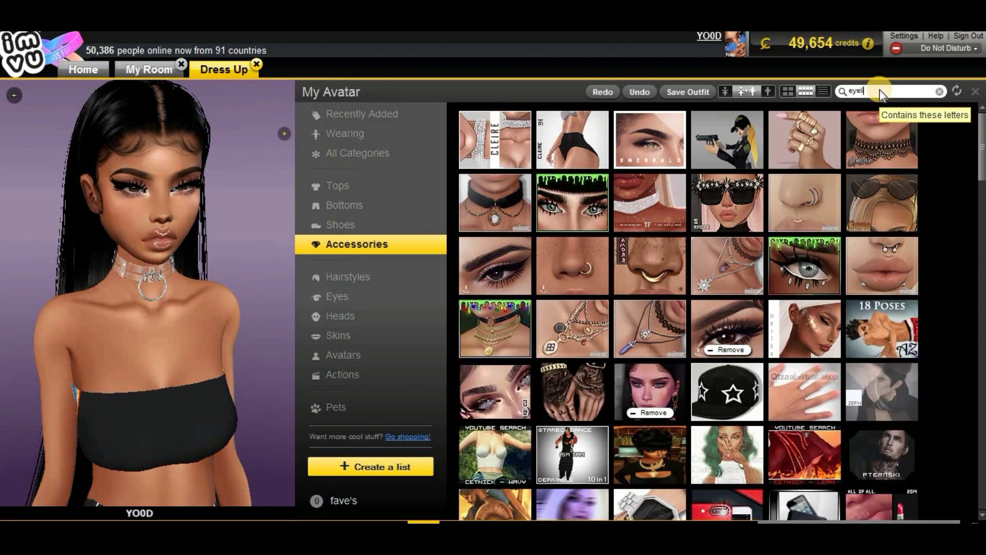
left_click_drag(491, 167, 348, 496)
- Search the accessories inventory for "brows"
left_click_drag(870, 96, 819, 94)
type("brows")
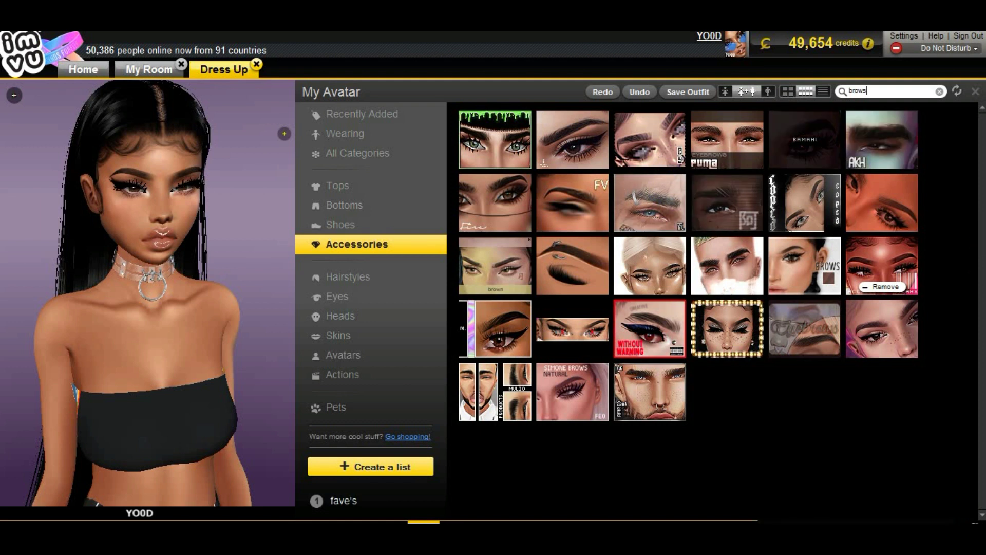
mouse_move(903, 154)
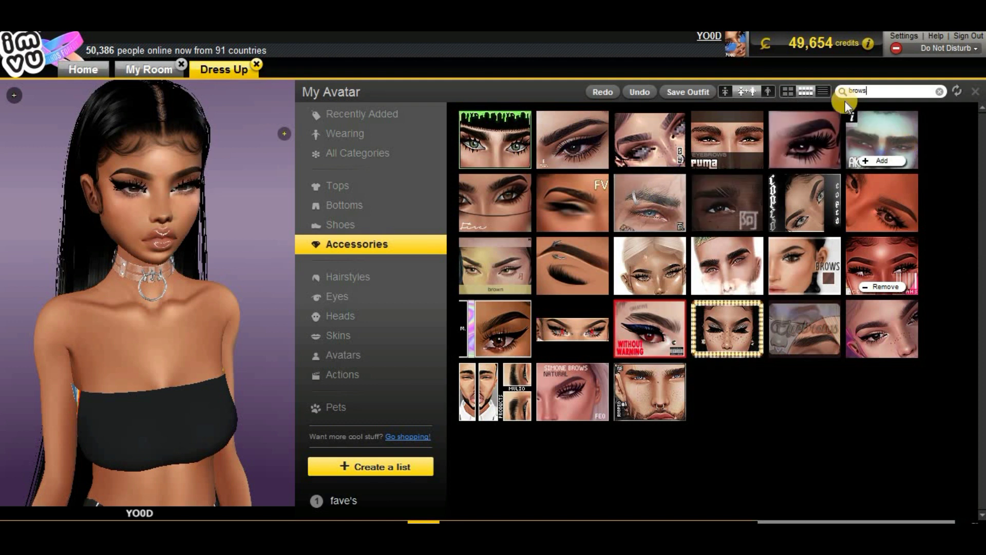
- Filter the accessories with a new search, add the purple eyelashes item to the fave's list, and clear the search
left_click(876, 91)
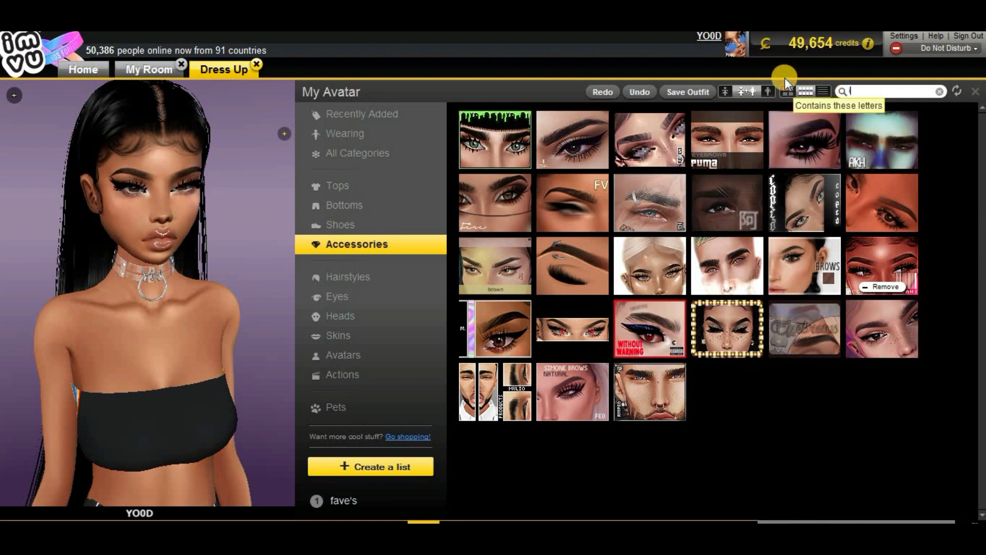
type("l")
mouse_move(681, 139)
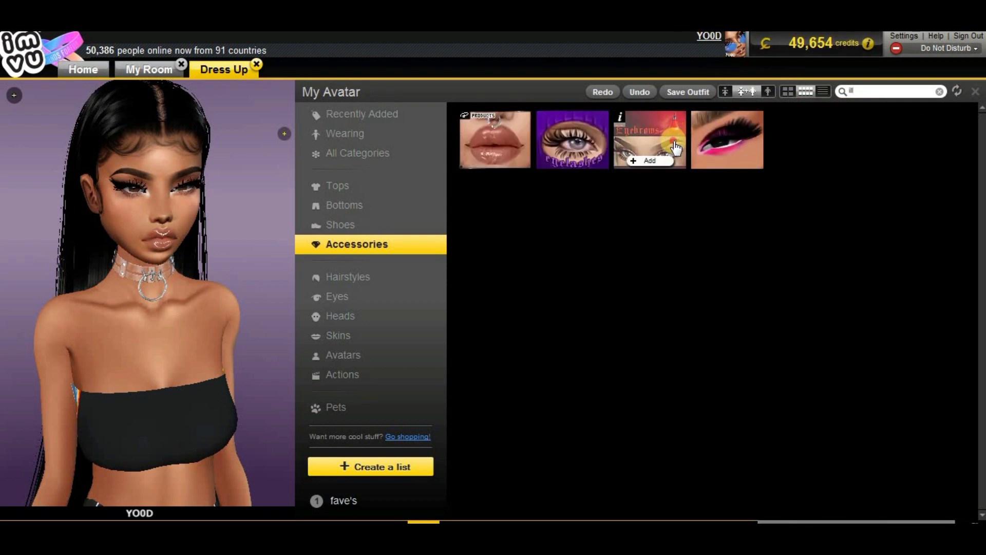
left_click(666, 161)
left_click_drag(582, 149, 340, 499)
left_click(940, 92)
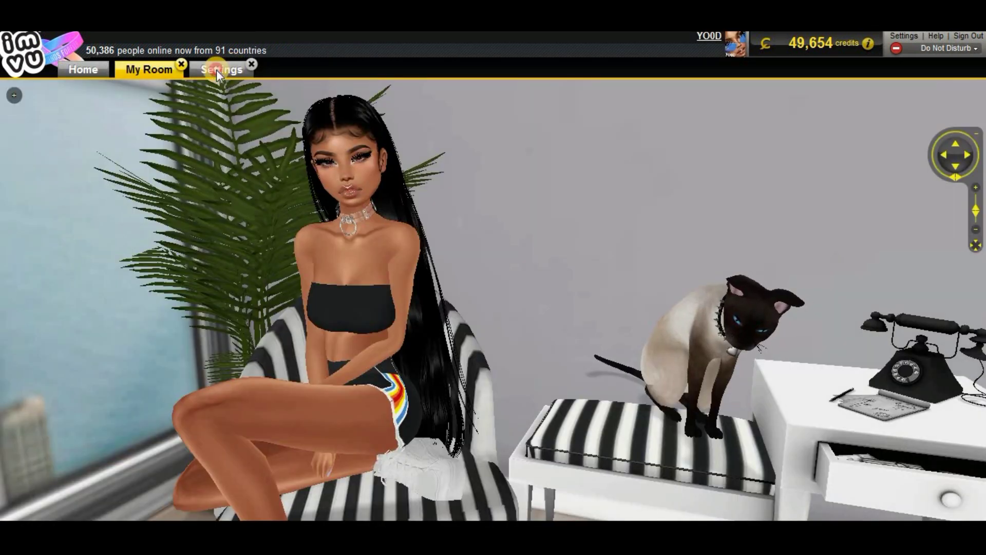
- In the Advanced settings, set the default rooms for Dress Up mode and Shop mode to Bianca ROOM
left_click(226, 71)
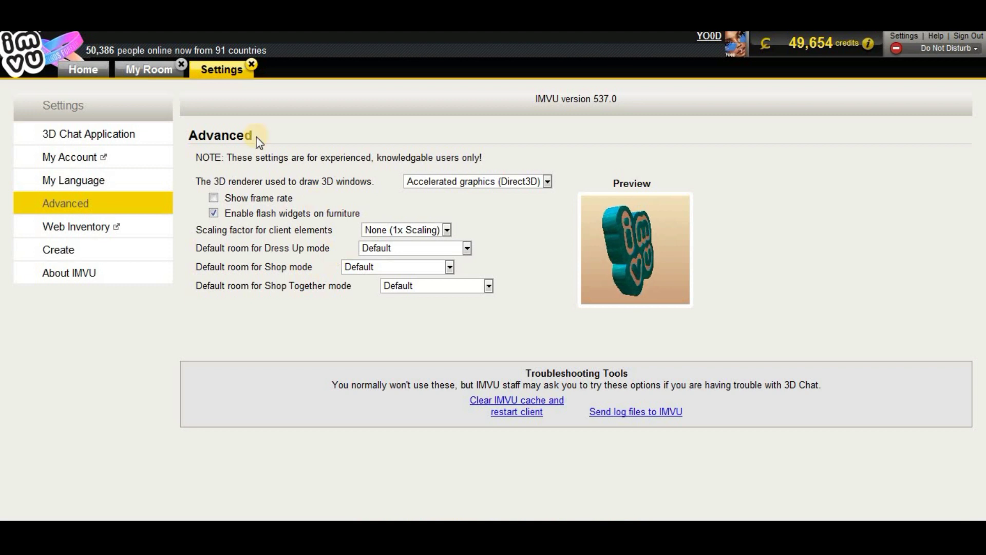
left_click(387, 254)
left_click(406, 277)
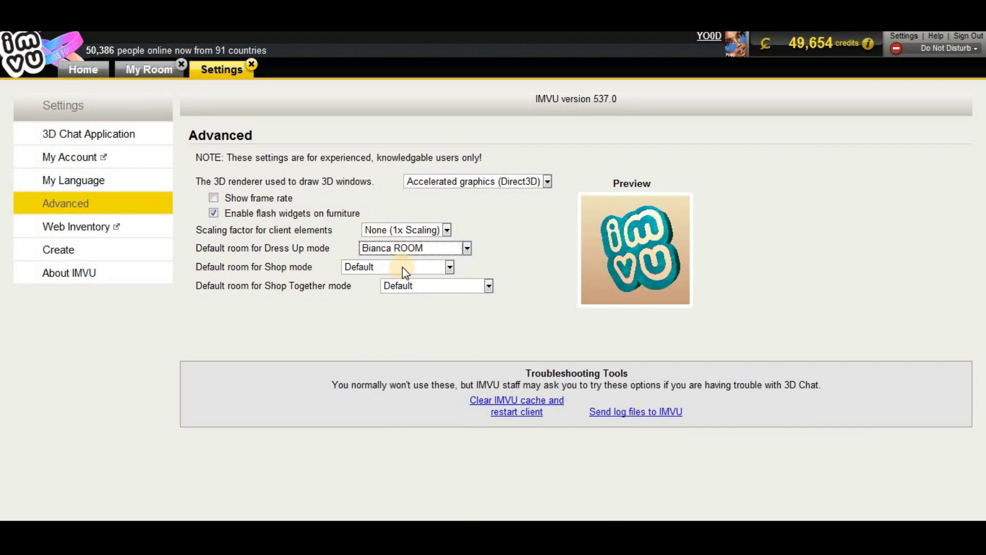
left_click(402, 267)
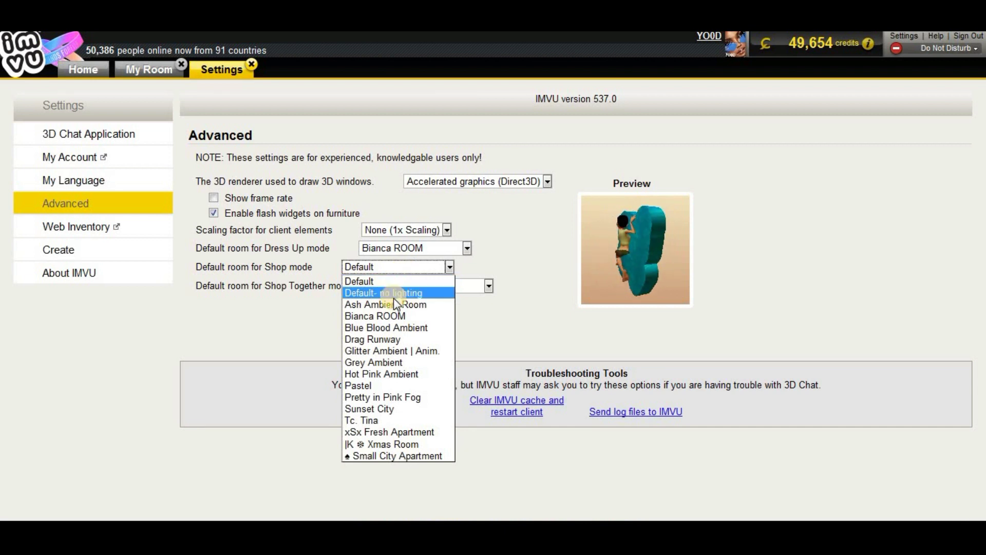
left_click(402, 317)
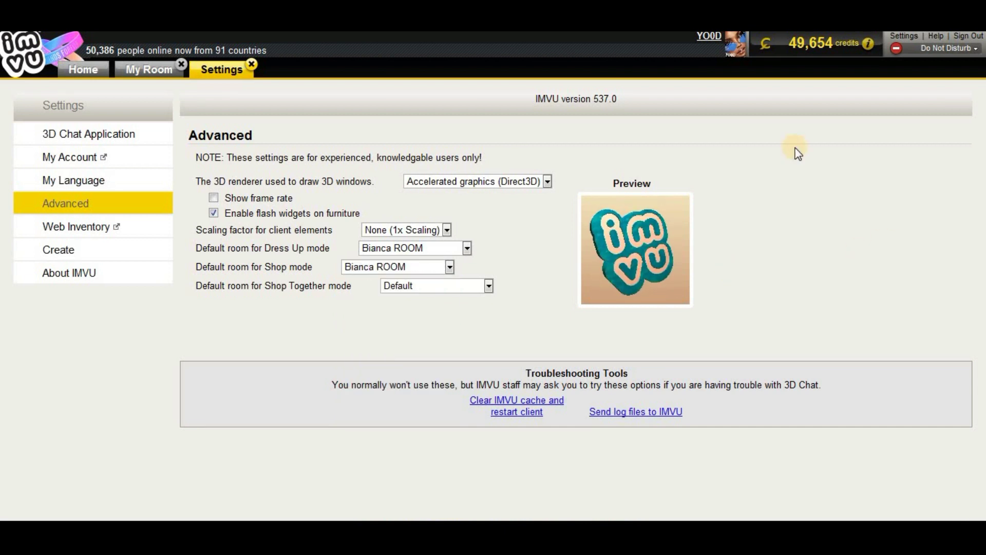
- Close the settings and open Dress Up mode to view the avatar in its default room from another angle
left_click(247, 66)
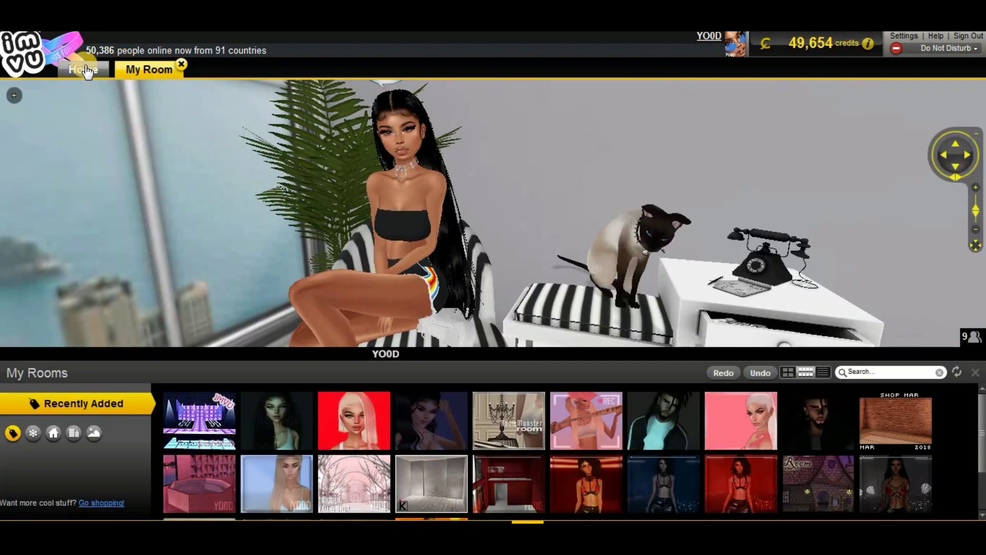
left_click(86, 67)
left_click(547, 219)
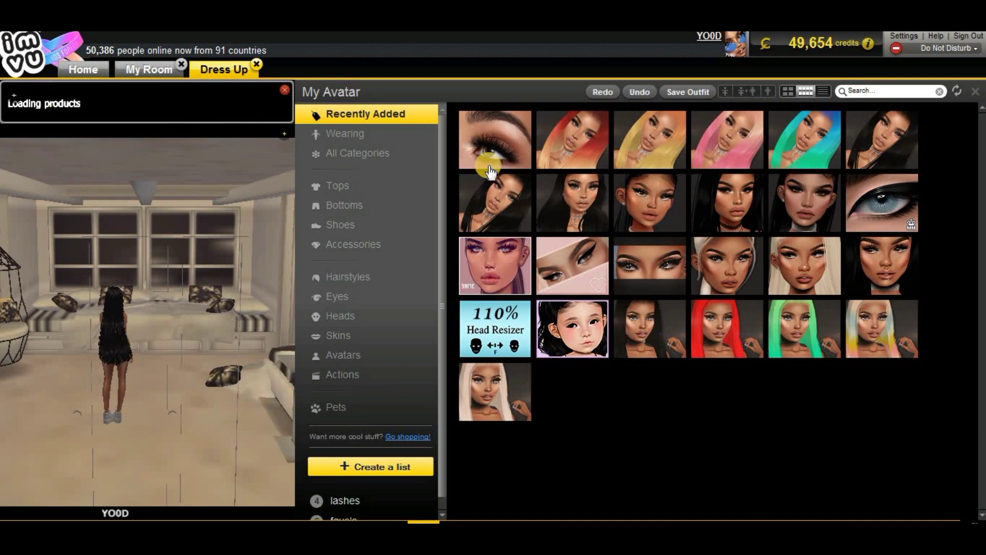
scroll(200, 270, "down", 10)
left_click_drag(201, 270, 162, 289)
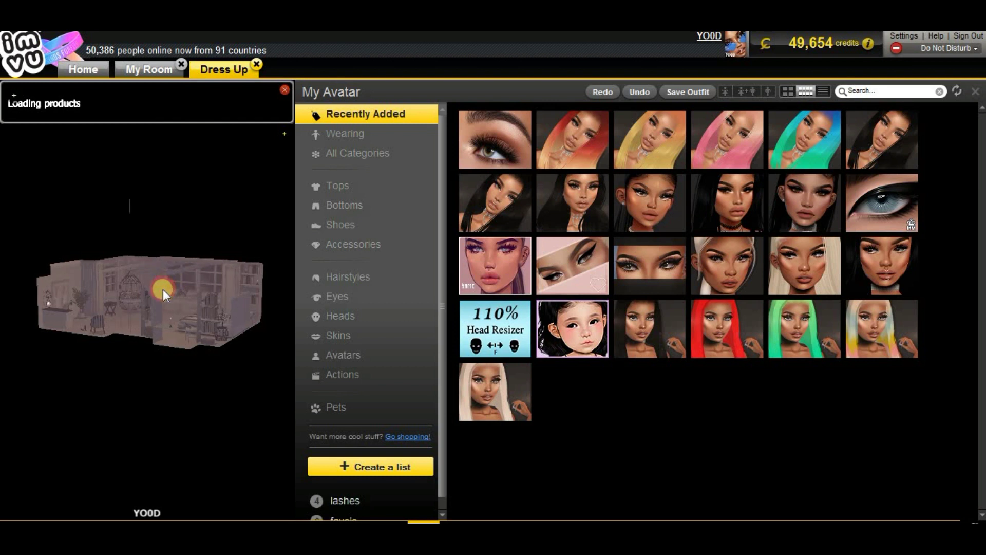
scroll(168, 274, "up", 5)
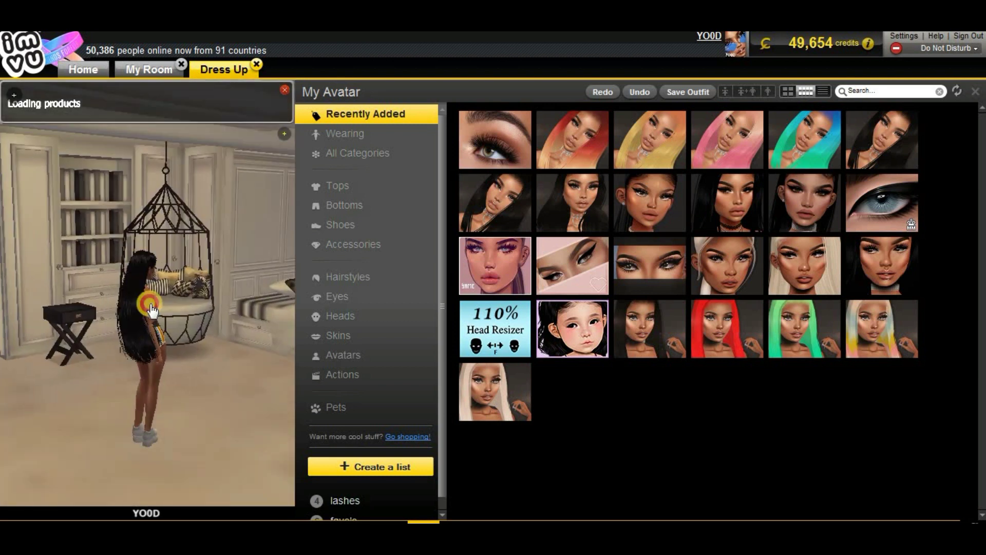